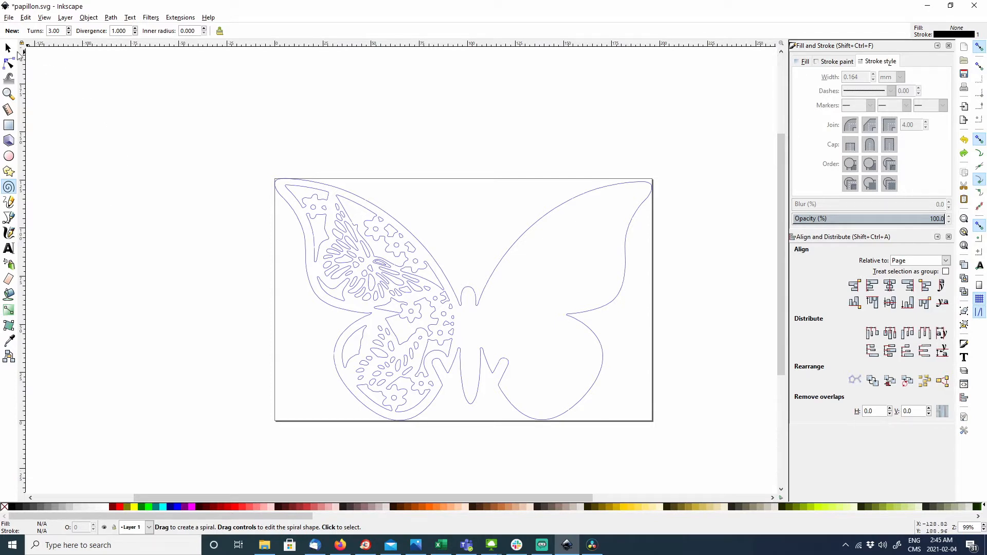
# - Resize the butterfly path to 150 mm wide with its width-to-height ratio locked
pyautogui.click(8, 48)
pyautogui.click(402, 234)
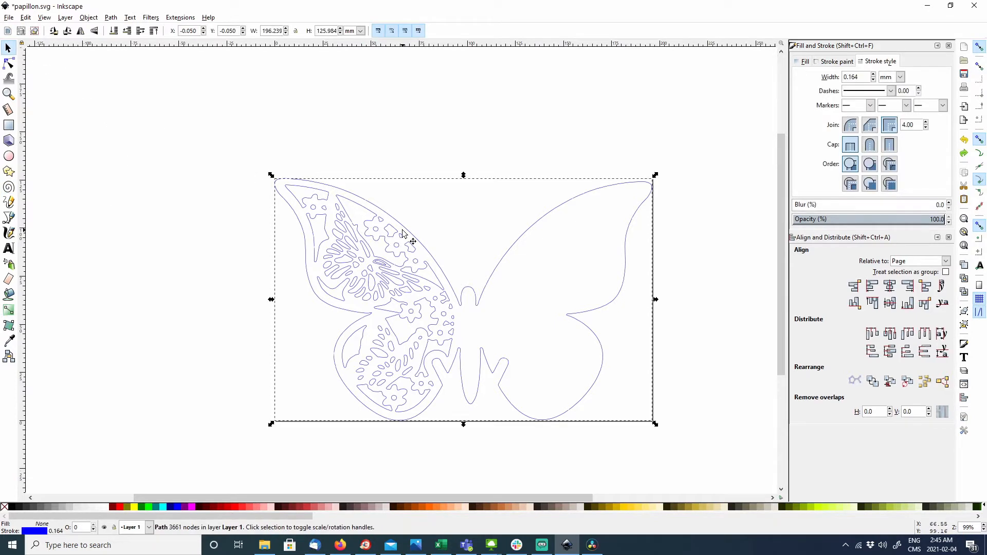
pyautogui.click(295, 31)
pyautogui.click(361, 30)
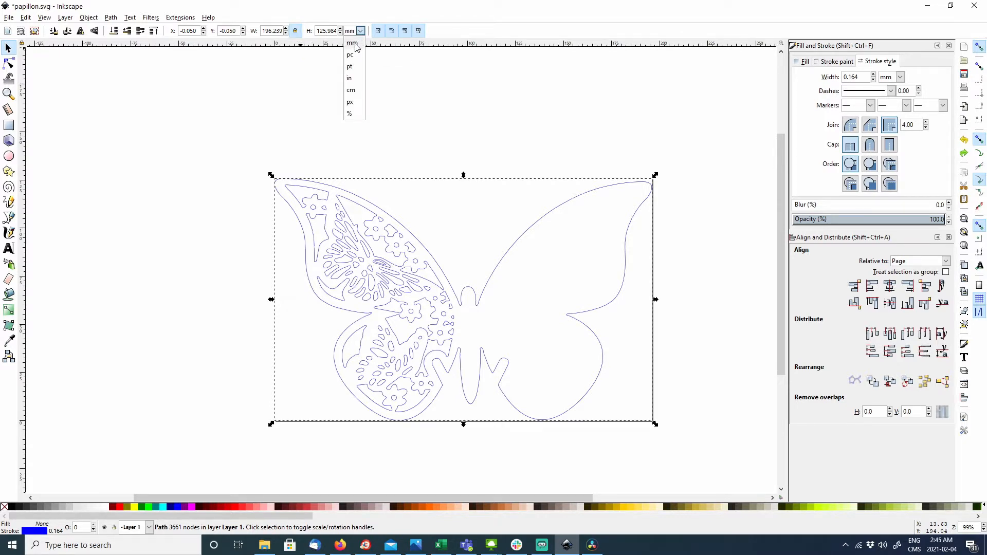
pyautogui.click(354, 43)
pyautogui.tripleClick(272, 30)
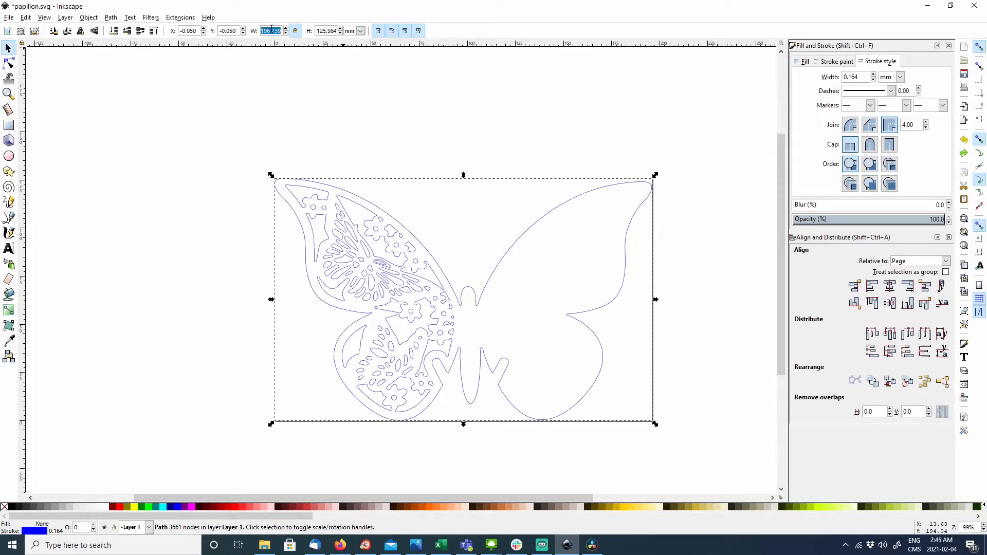
pyautogui.write('150')
pyautogui.press('Return')
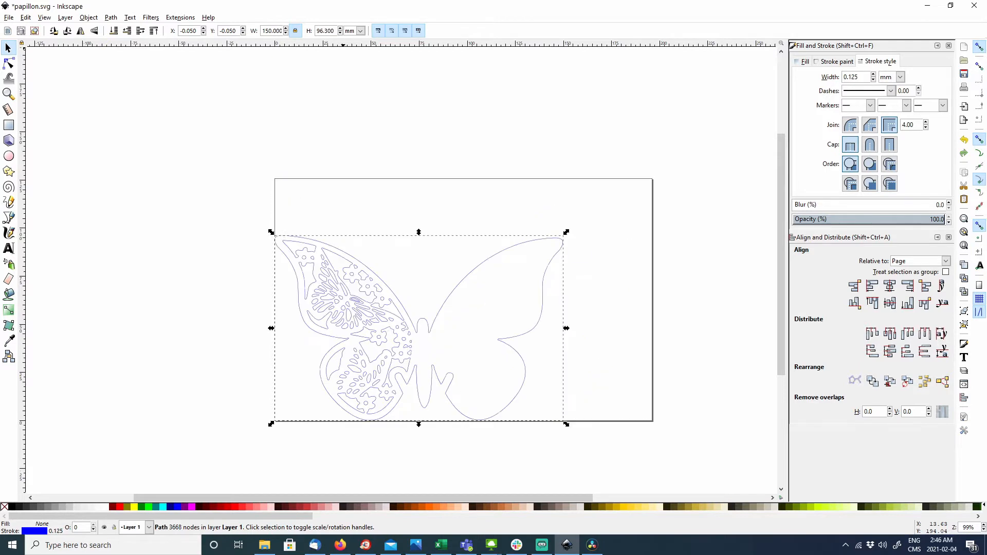
pyautogui.click(238, 154)
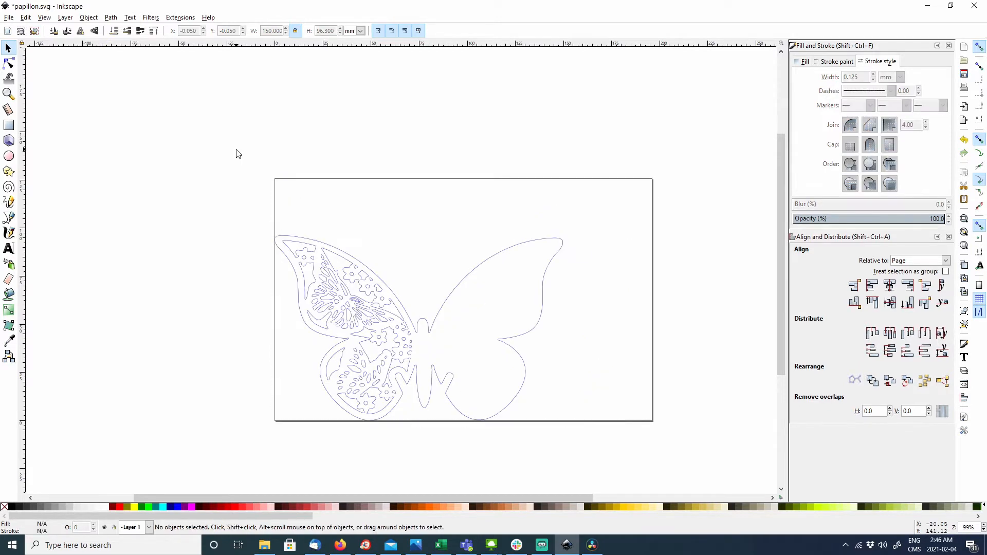
# - Save the drawing as papillon_spline.dxf in the demo_live folder, using the Desktop Cutting Plotter (AutoCAD DXF R14) format
pyautogui.click(10, 18)
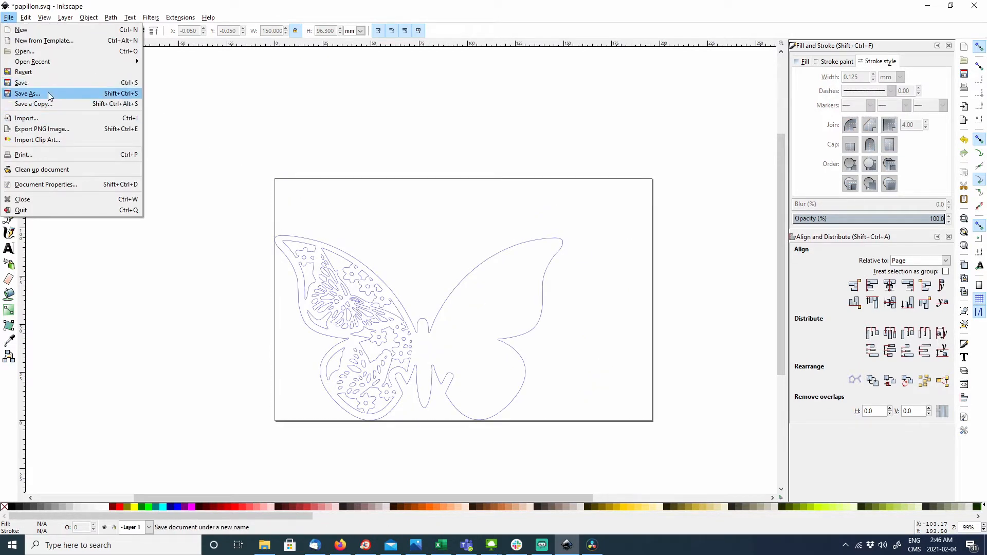
pyautogui.click(49, 96)
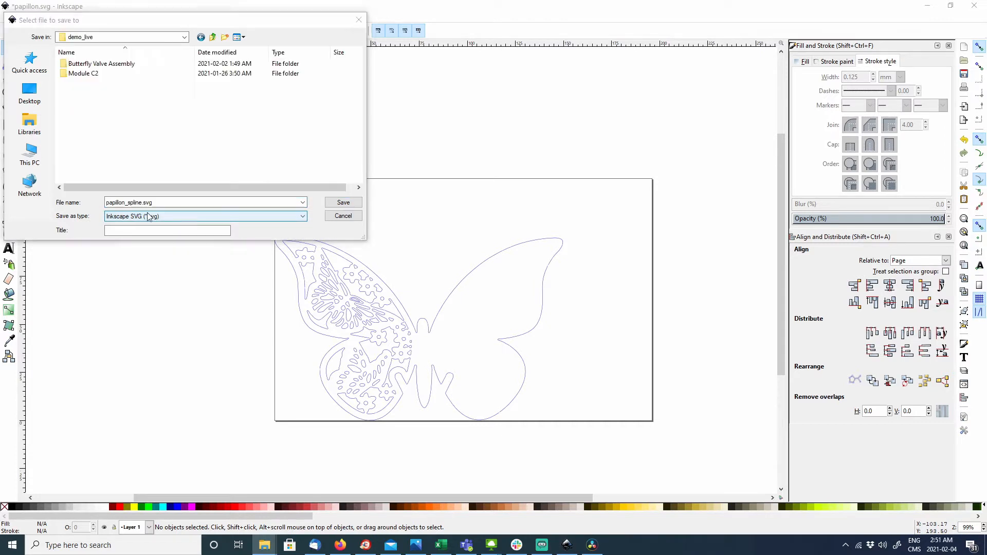
pyautogui.click(150, 216)
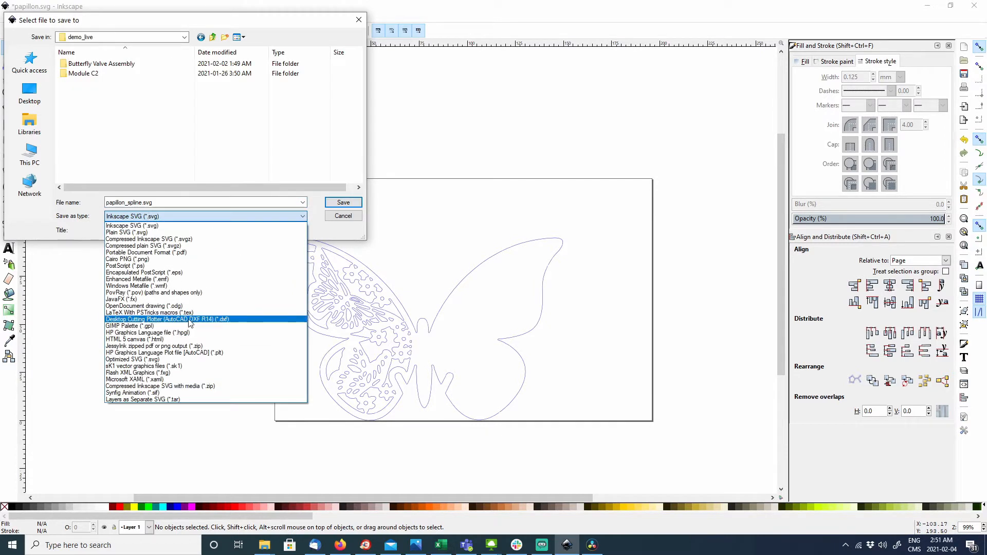
pyautogui.click(191, 319)
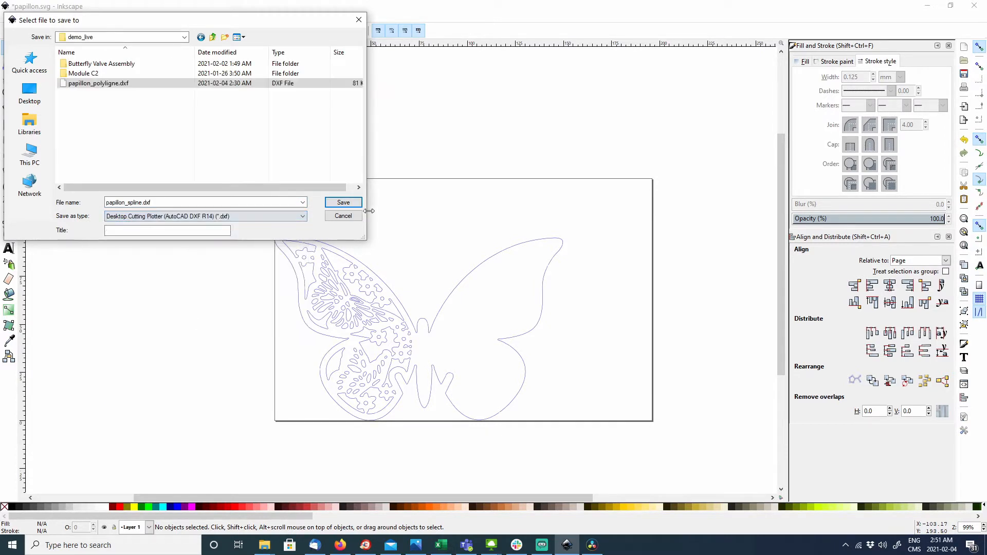
pyautogui.click(343, 203)
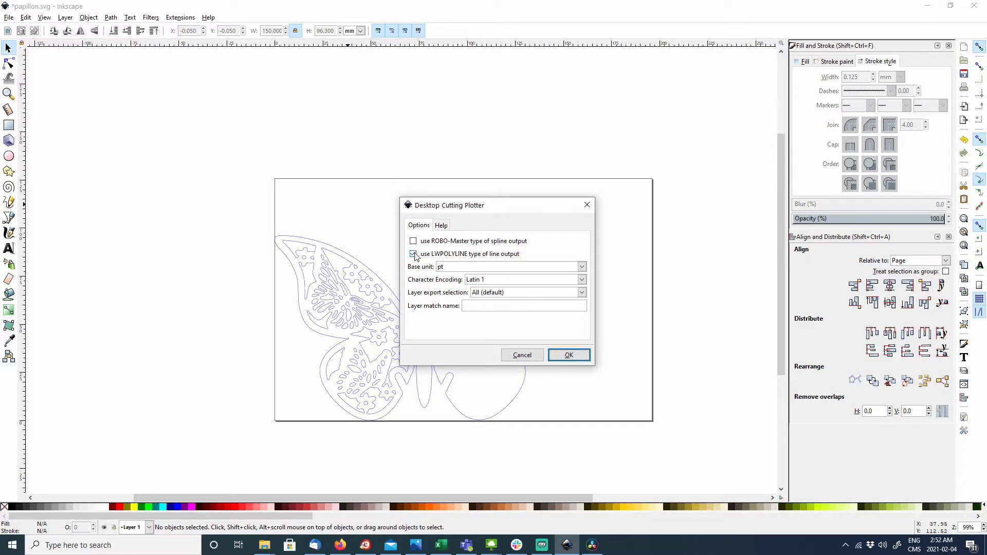
# - Export the DXF with ROBO-Master spline output enabled, LWPOLYLINE line output disabled and mm as the base unit
pyautogui.click(413, 253)
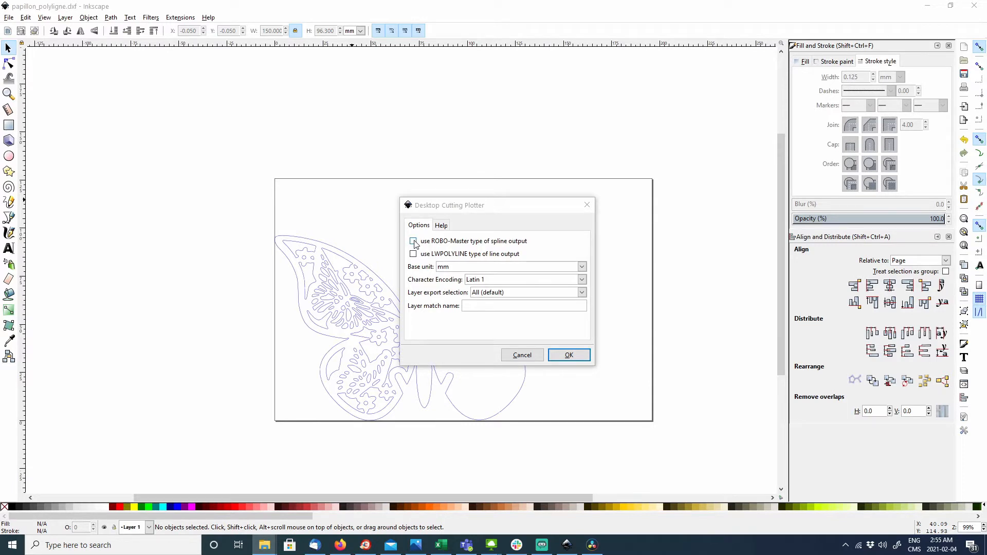
pyautogui.click(413, 241)
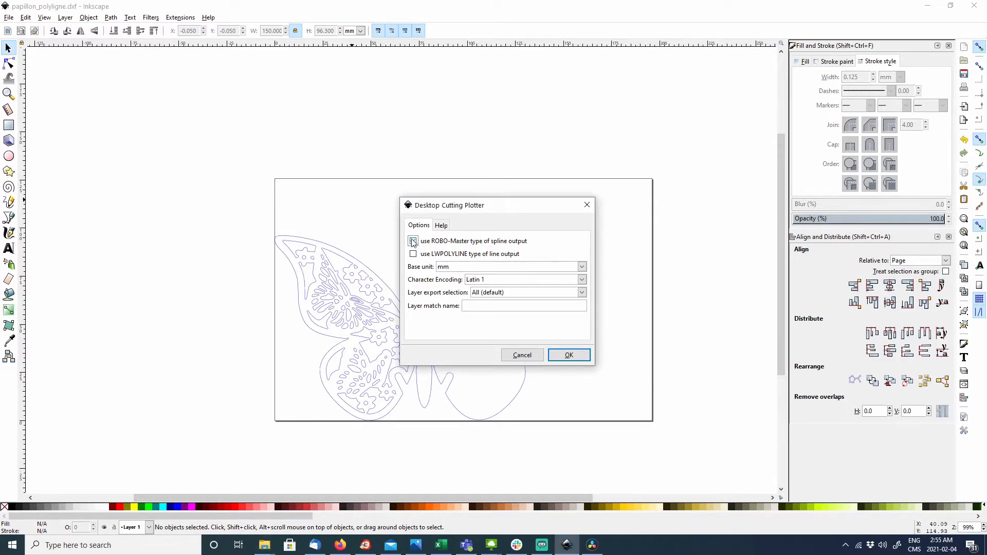
pyautogui.click(461, 268)
pyautogui.click(452, 318)
pyautogui.click(450, 271)
pyautogui.click(459, 268)
pyautogui.click(569, 355)
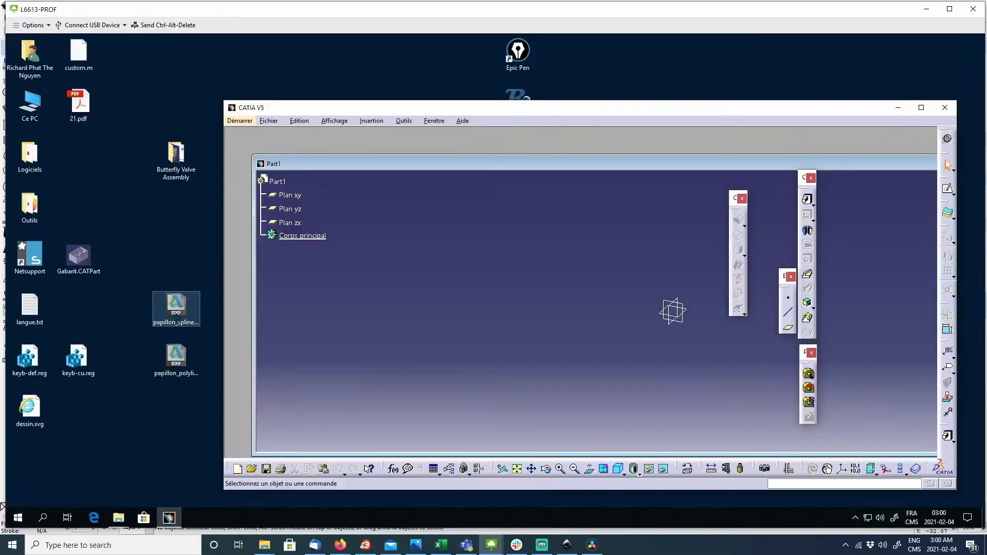
# - Switch to CATIA V5, open papillon_spline.dxf from the desktop and maximise the program and drawing windows
pyautogui.moveTo(176, 311); pyautogui.dragTo(411, 316)
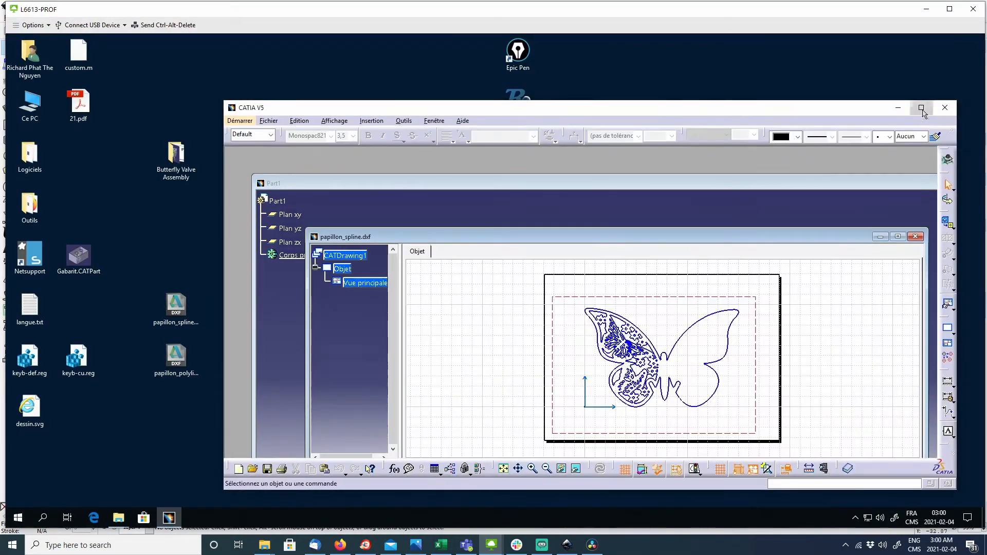
pyautogui.click(920, 108)
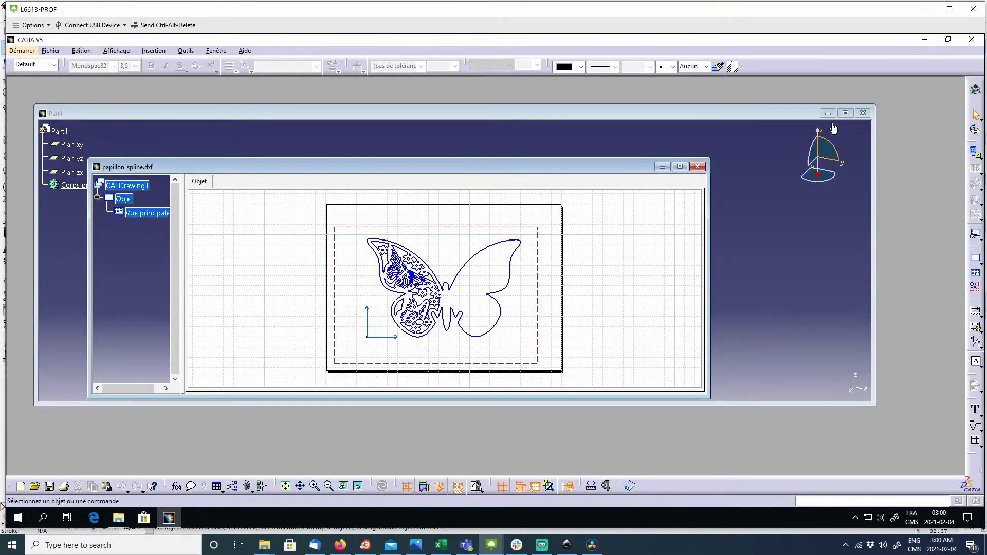
pyautogui.click(679, 166)
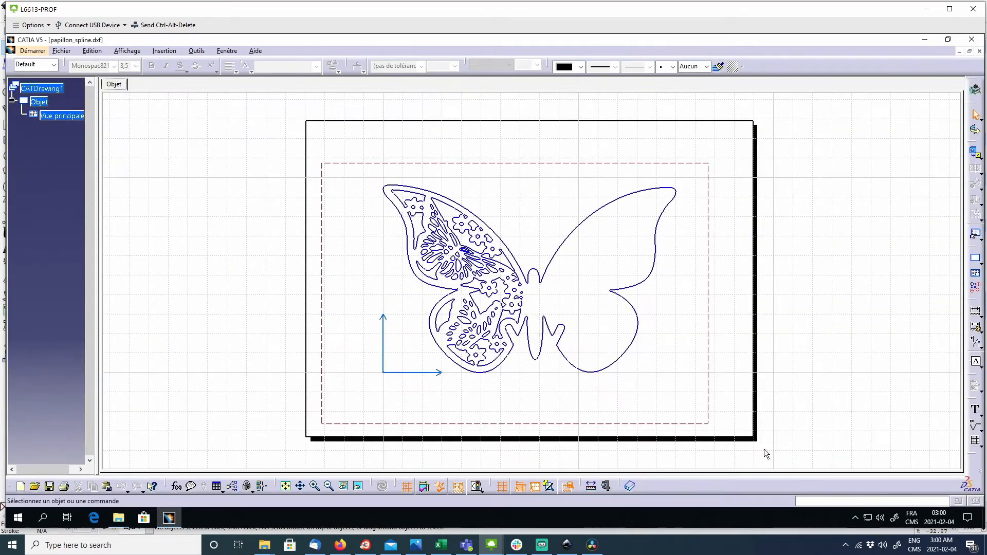
# - Copy all the butterfly geometry from the imported drawing
pyautogui.moveTo(765, 453); pyautogui.dragTo(296, 124)
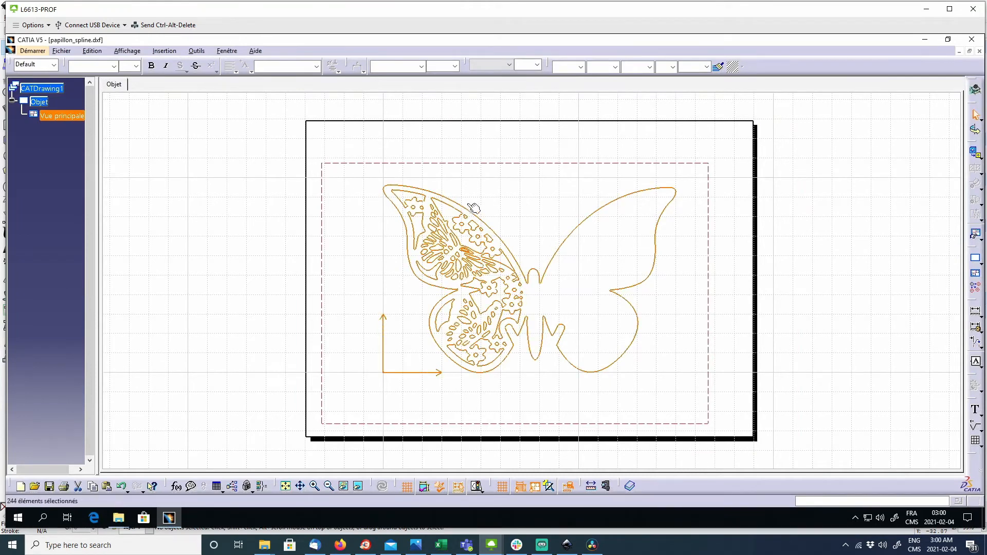
pyautogui.rightClick(492, 228)
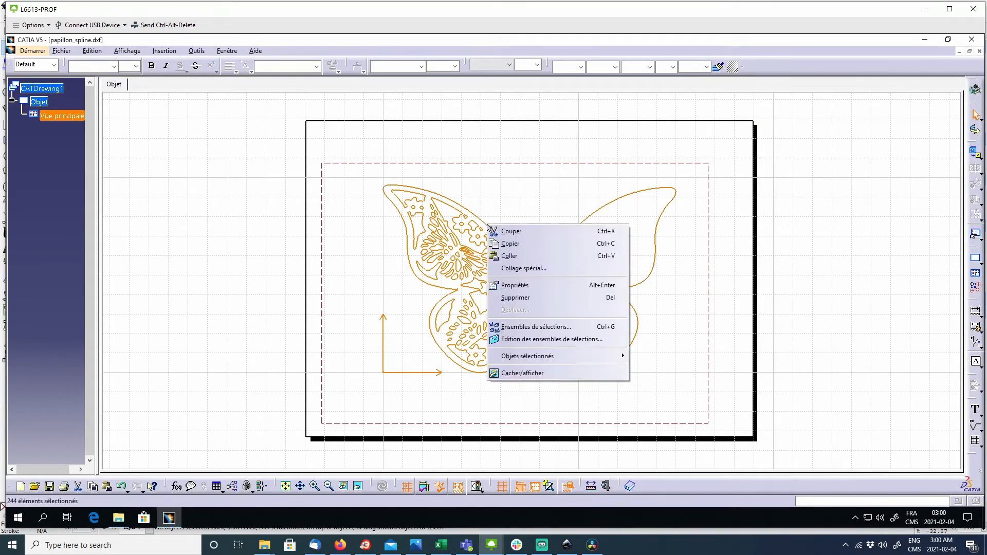
pyautogui.click(519, 245)
# - In Part1, create a sketch on the yz plane, paste the copied butterfly geometry into it and exit the sketch
pyautogui.click(968, 51)
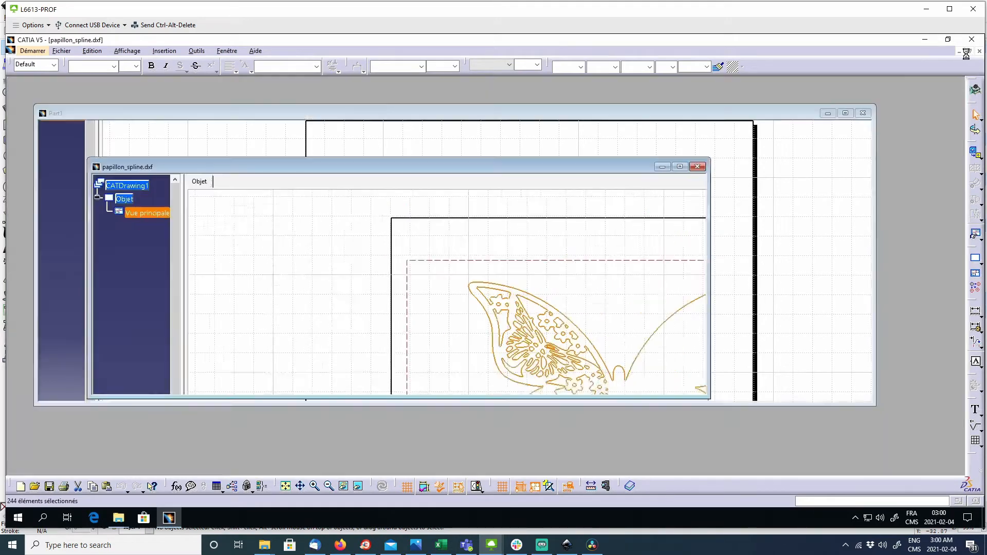
pyautogui.click(584, 115)
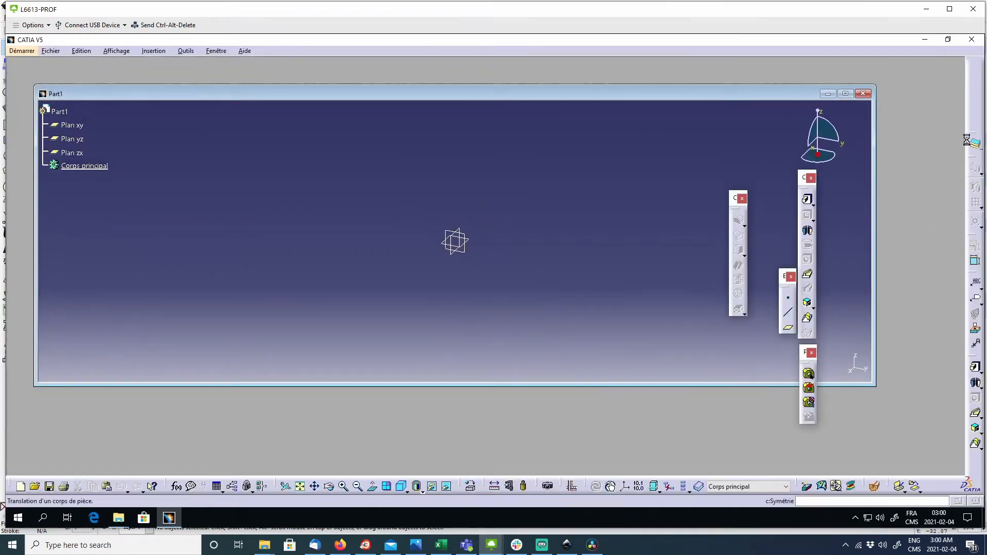
pyautogui.click(469, 250)
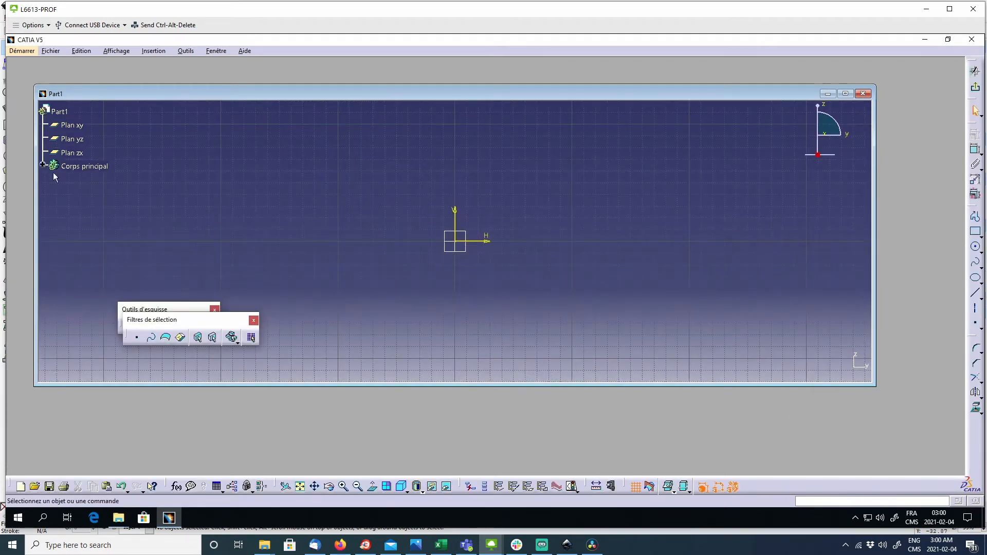
pyautogui.rightClick(92, 181)
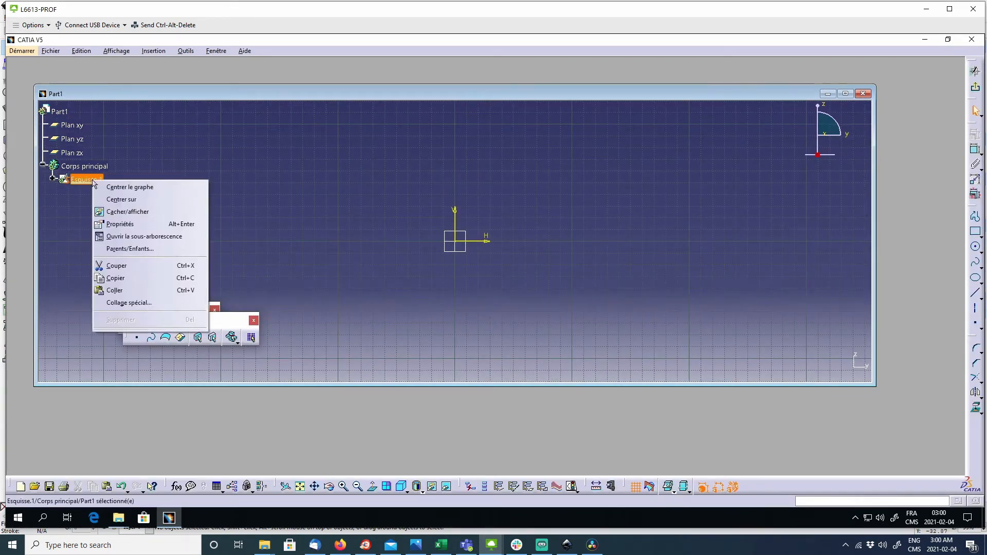
pyautogui.click(133, 290)
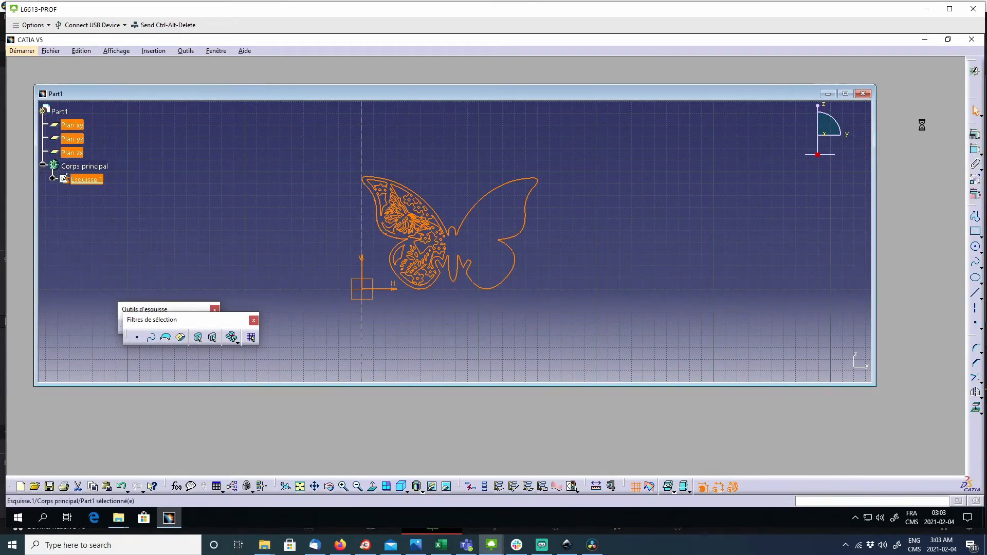
pyautogui.click(974, 71)
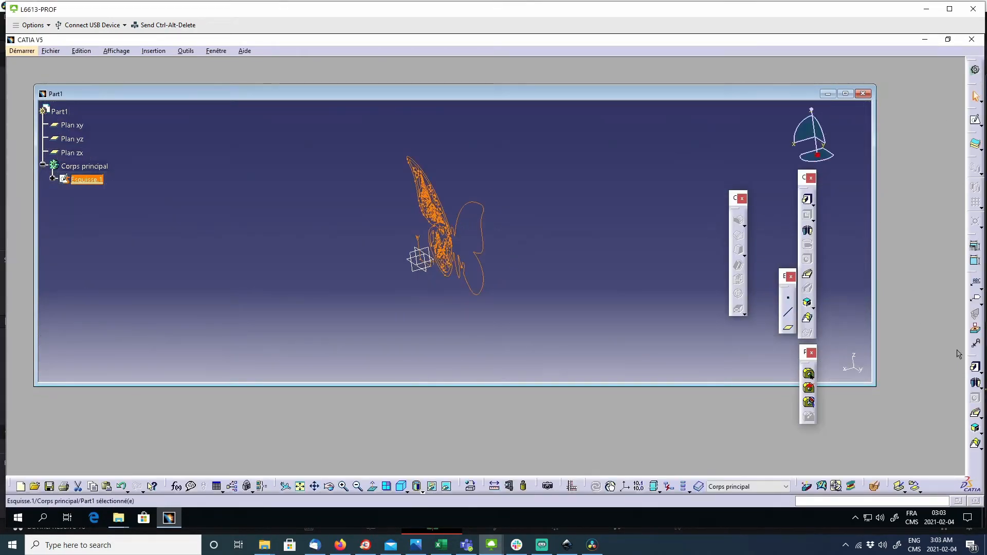
# - Extrude the spline butterfly sketch 20 mm and inspect the resulting solid from several angles
pyautogui.click(975, 367)
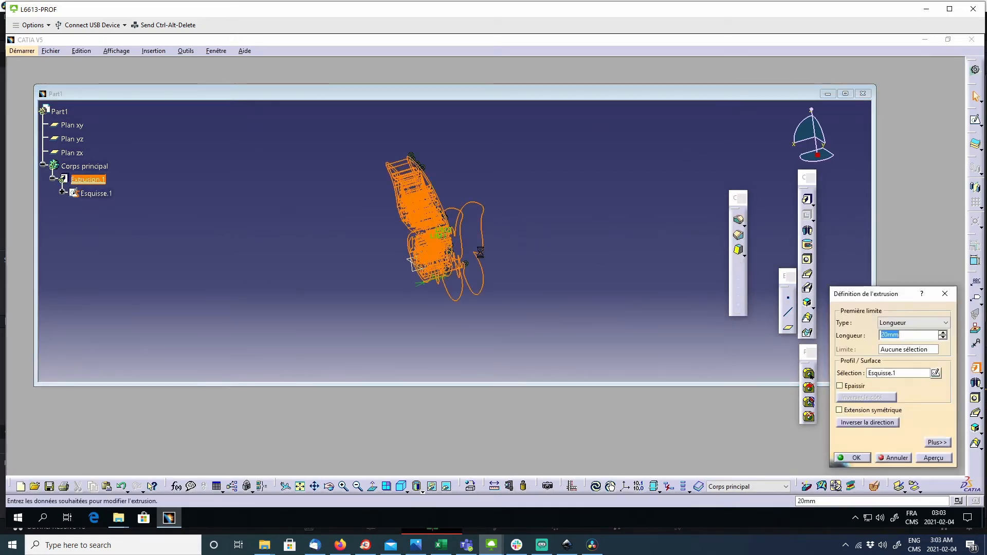
pyautogui.click(933, 457)
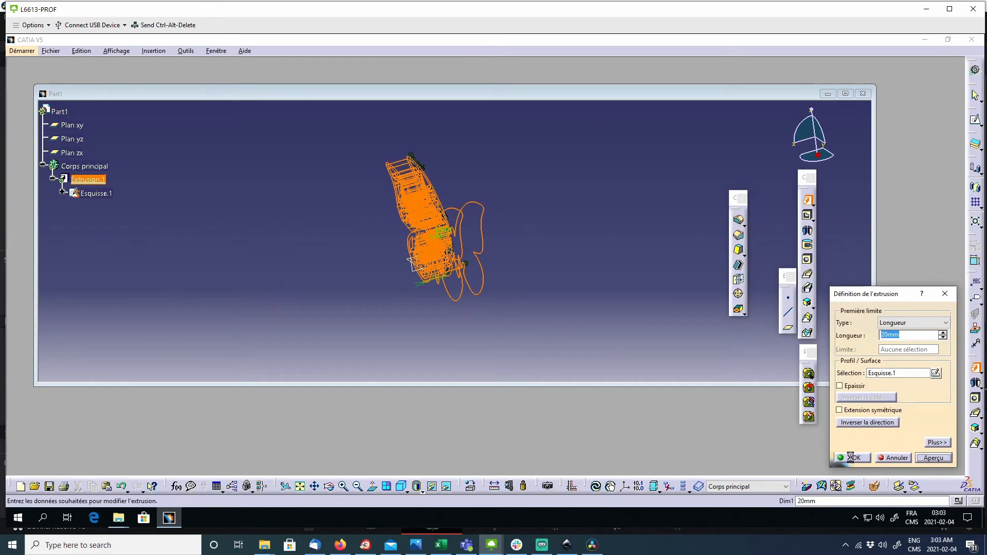
pyautogui.click(854, 457)
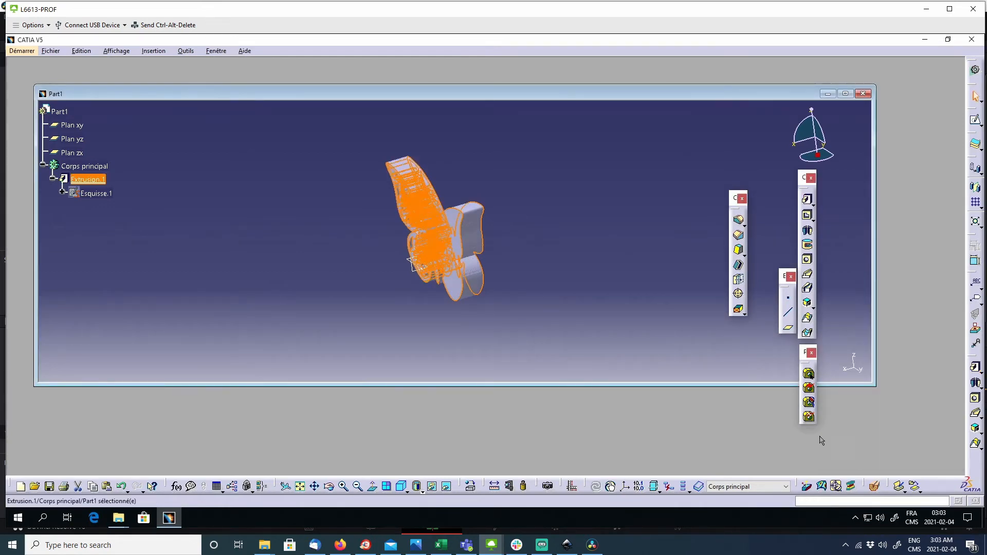
pyautogui.moveTo(506, 249); pyautogui.dragTo(519, 214, button='middle')
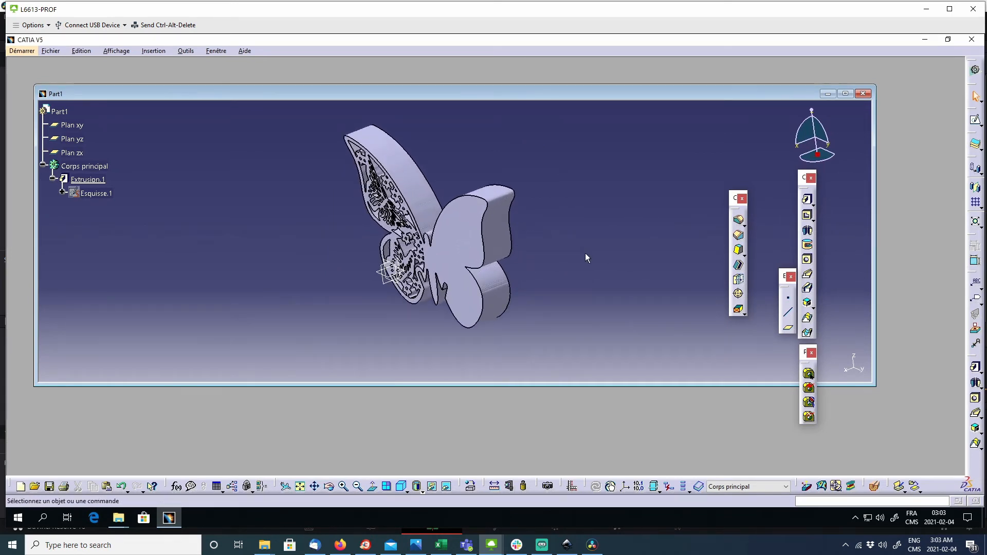
pyautogui.moveTo(561, 265); pyautogui.dragTo(452, 139, button='middle')
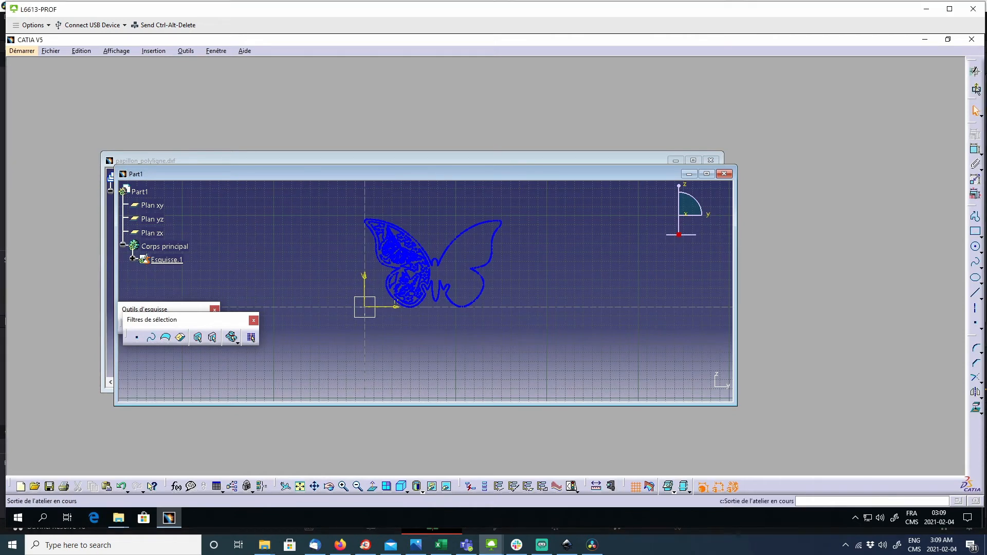
# - Exit the polyline butterfly sketch, extrude it 20 mm and examine the side faces of the wing up close
pyautogui.click(975, 90)
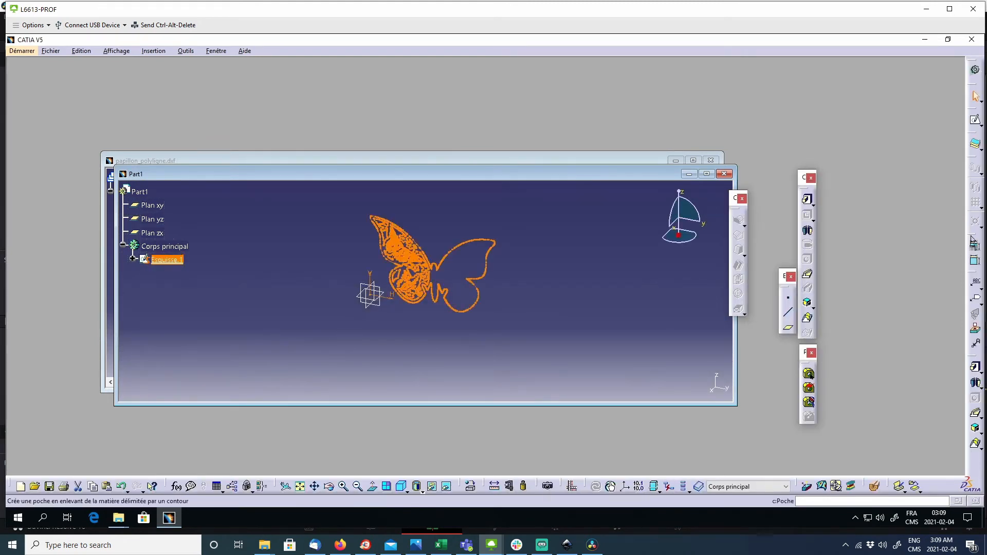
pyautogui.click(975, 367)
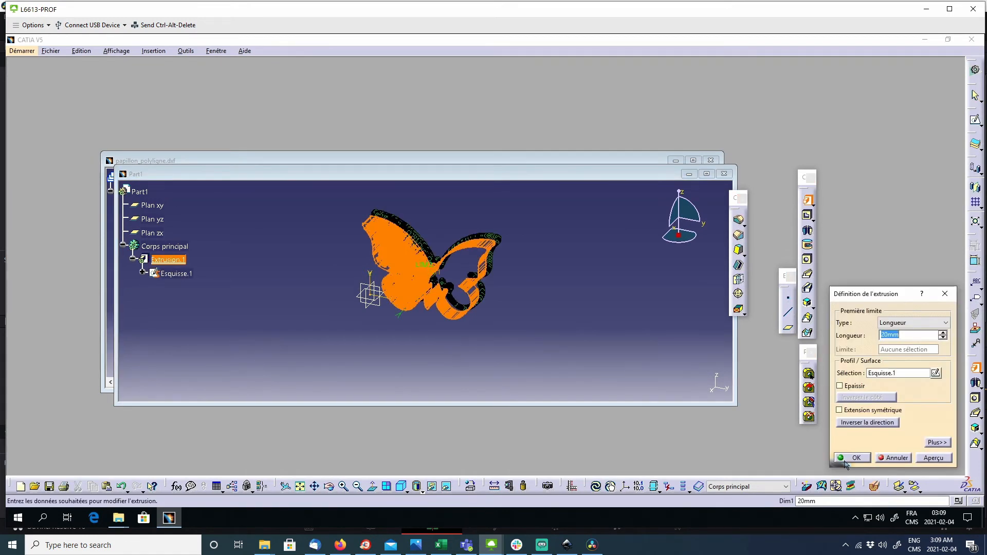
pyautogui.click(852, 462)
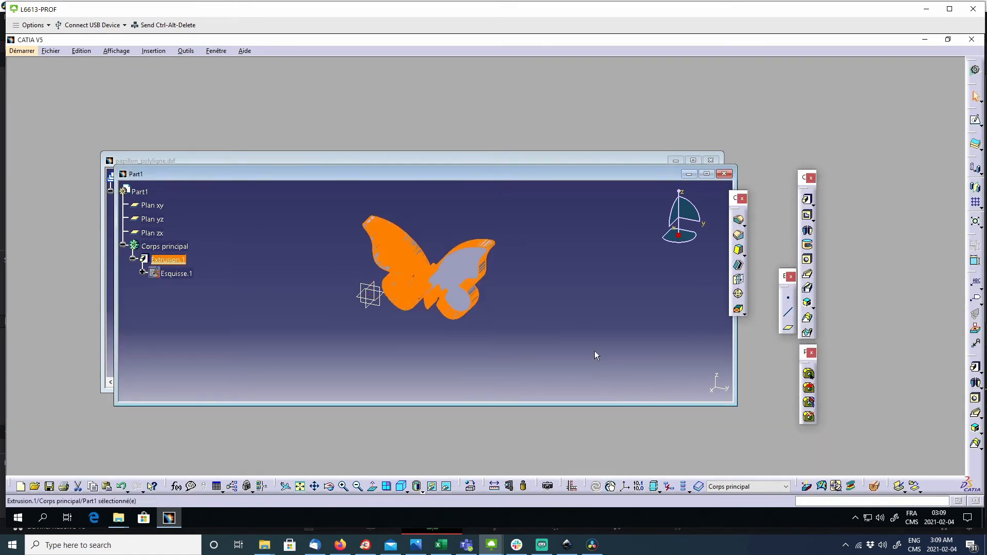
pyautogui.moveTo(547, 308)
pyautogui.mouseDown(button='middle')
pyautogui.moveTo(470, 297)
pyautogui.moveTo(523, 278)
pyautogui.moveTo(510, 321)
pyautogui.moveTo(495, 308)
pyautogui.mouseUp(button='middle')
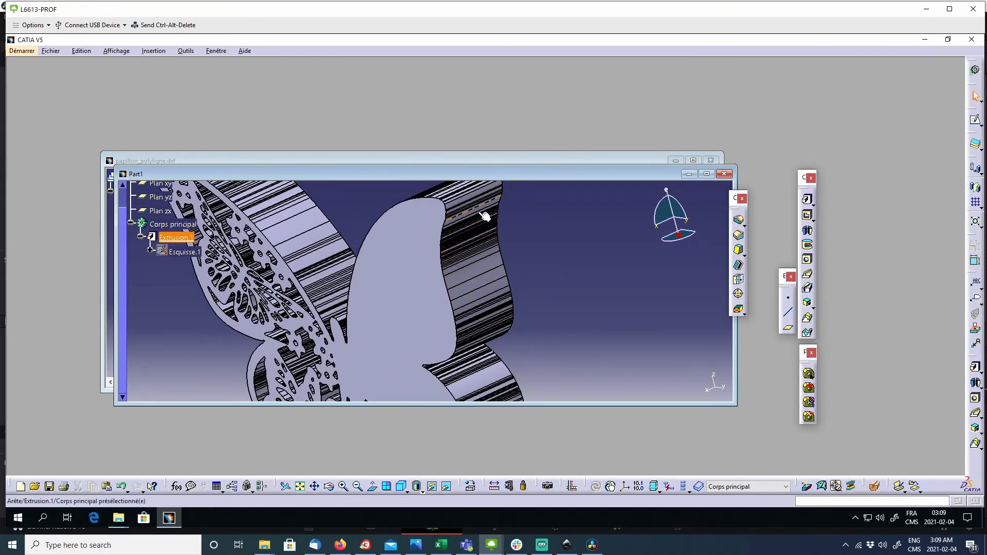
pyautogui.moveTo(568, 297); pyautogui.dragTo(520, 220, button='middle')
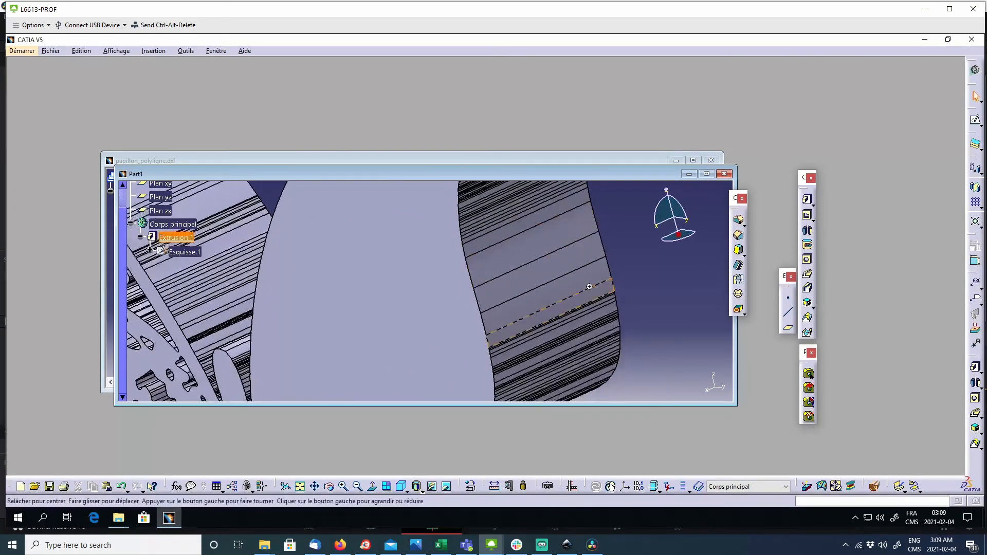
pyautogui.moveTo(585, 325); pyautogui.dragTo(465, 309, button='middle')
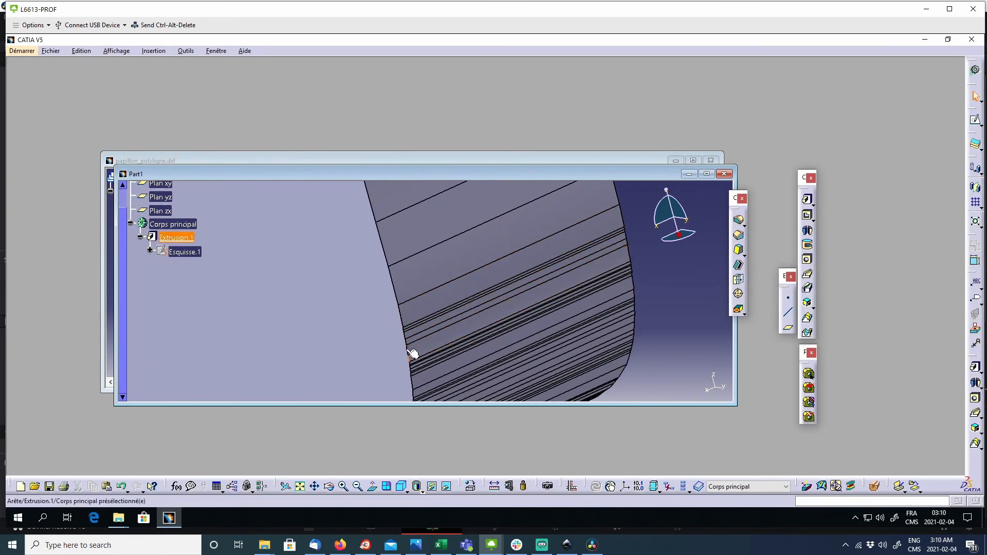
pyautogui.moveTo(524, 327); pyautogui.dragTo(586, 360, button='middle')
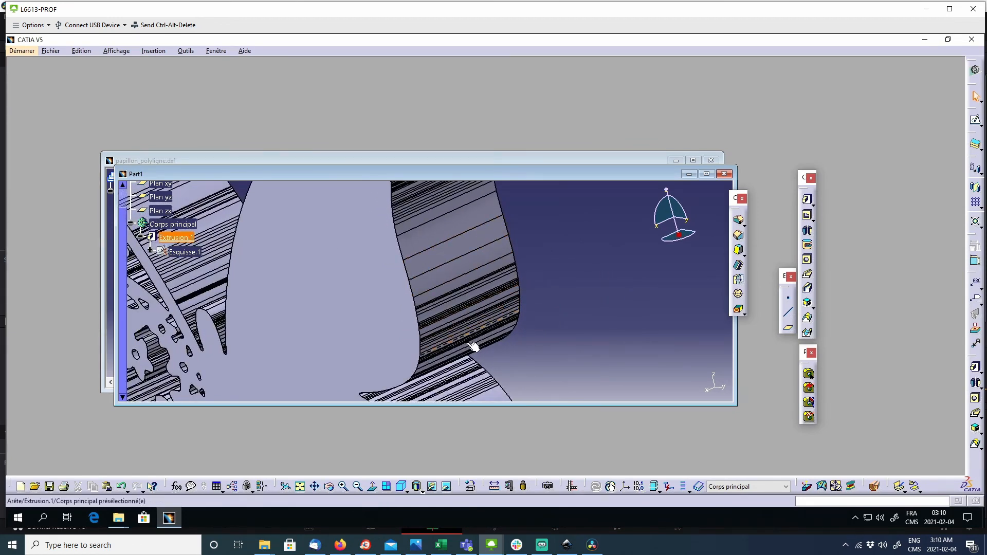